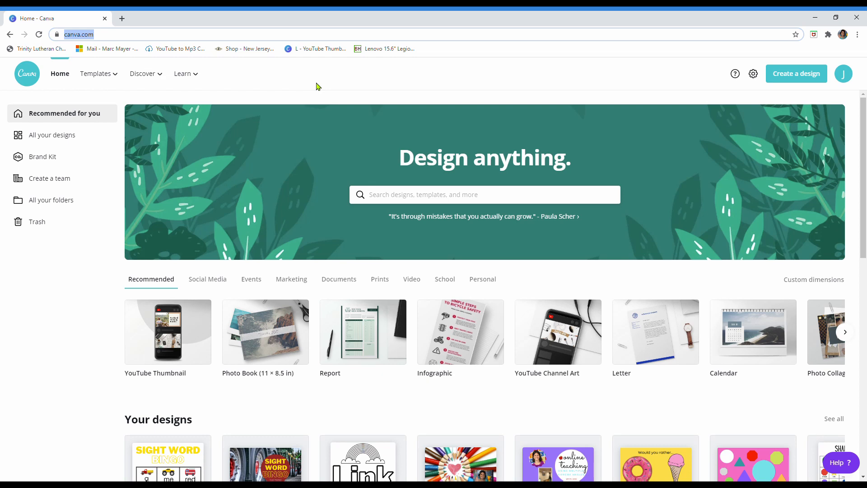
# Step: Open the colored-pencil heart design, compare the presenter photo on its two pages, and return to the home page
pyautogui.scroll(-4, 821, 176)
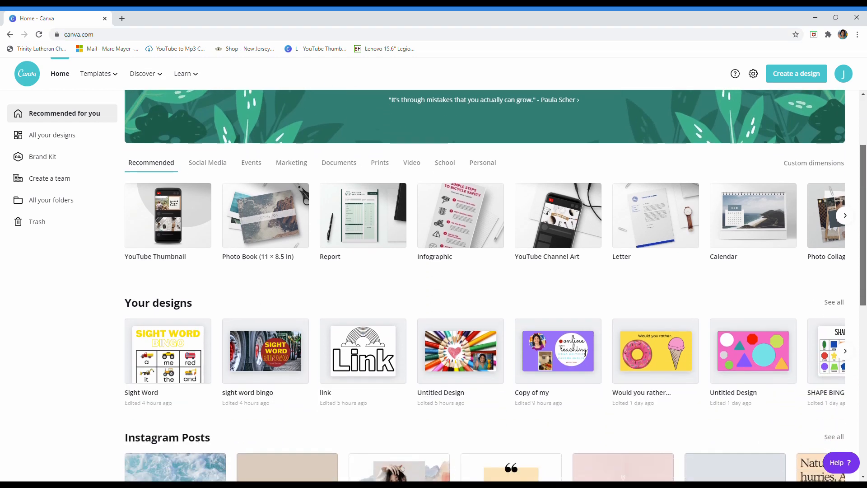
pyautogui.click(446, 314)
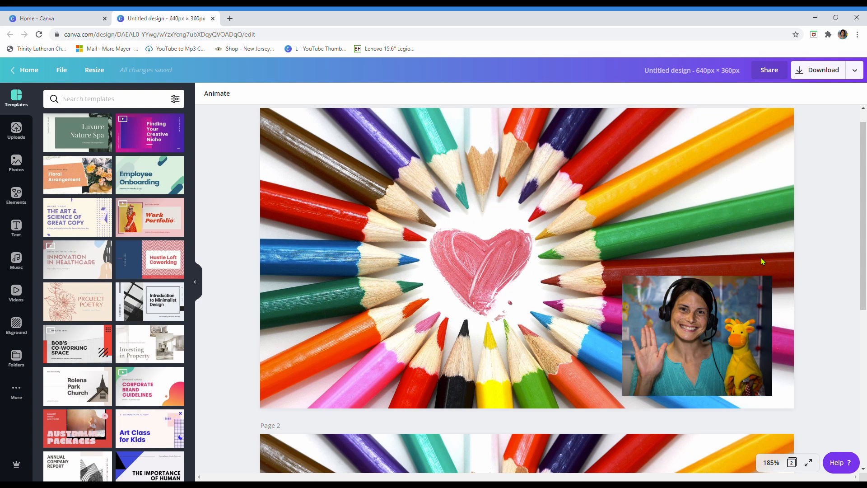
pyautogui.scroll(-1, 645, 343)
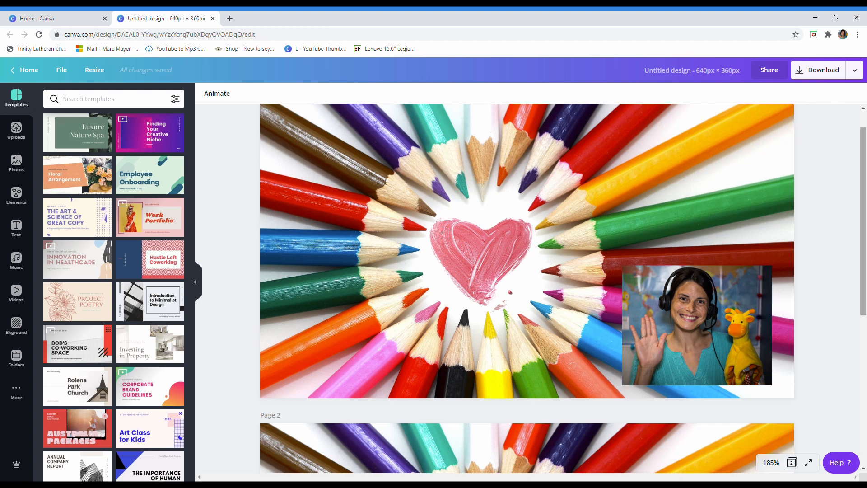
pyautogui.scroll(1, 741, 297)
pyautogui.scroll(-4, 742, 298)
pyautogui.scroll(-3, 742, 298)
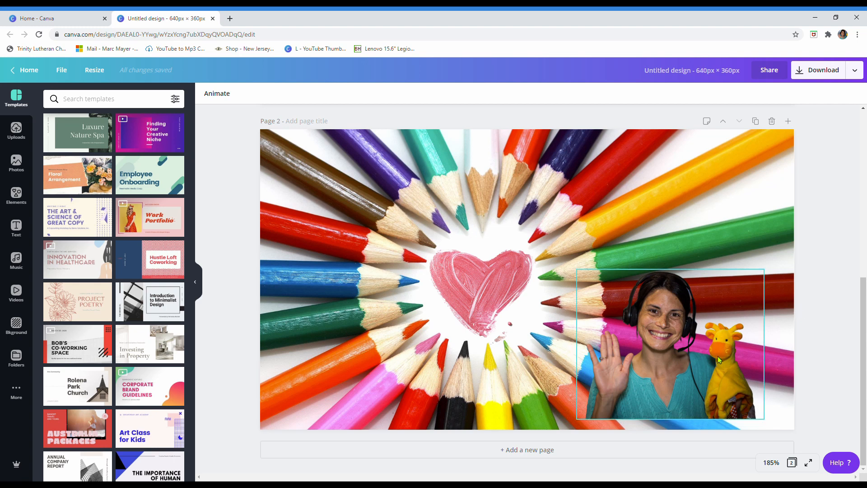
pyautogui.moveTo(862, 343); pyautogui.dragTo(863, 330)
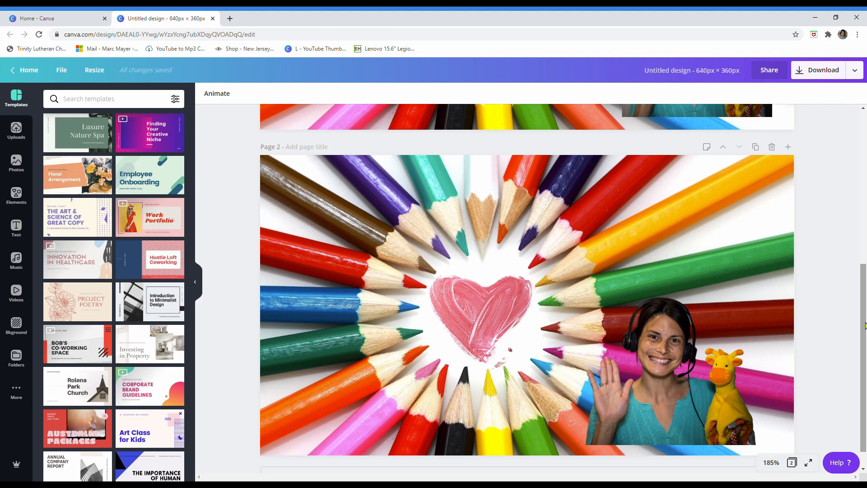
pyautogui.moveTo(863, 270); pyautogui.dragTo(862, 117)
pyautogui.click(30, 70)
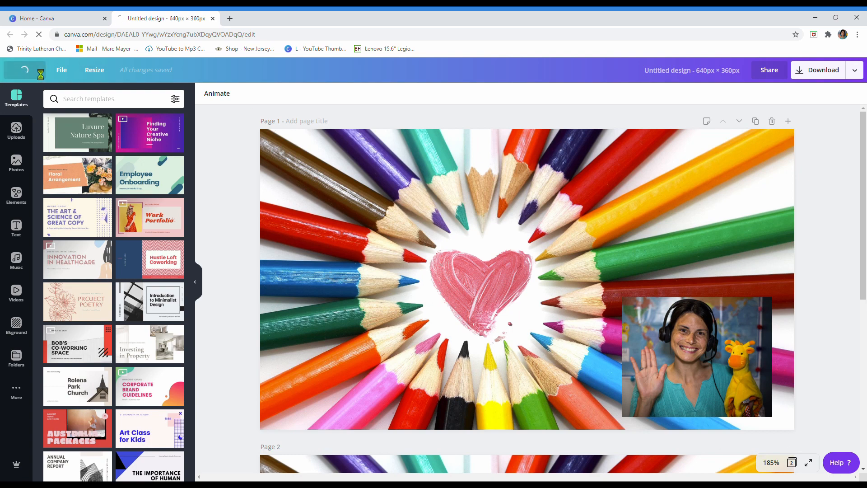
# Step: Open the Sight Word design from the recent designs and duplicate its bingo page
pyautogui.scroll(-4, 865, 142)
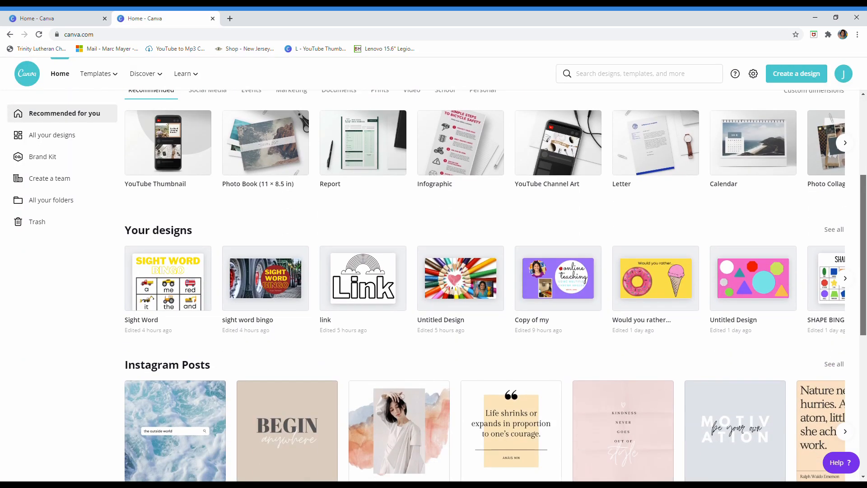
pyautogui.click(166, 285)
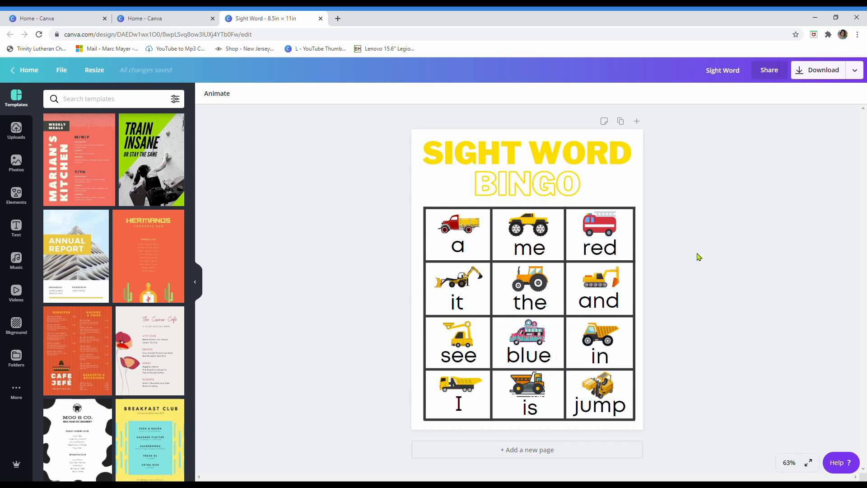
pyautogui.click(624, 123)
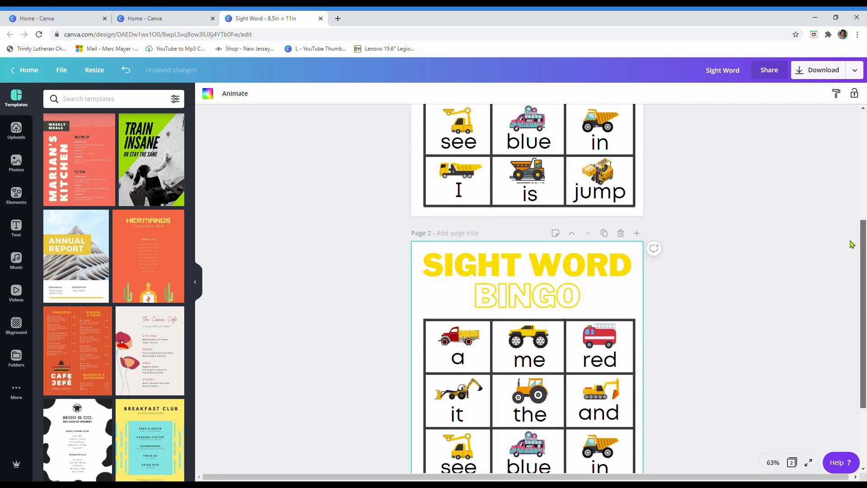
# Step: Try adding the recently used HUGE SALE font combination to page 2 and delete it
pyautogui.click(528, 230)
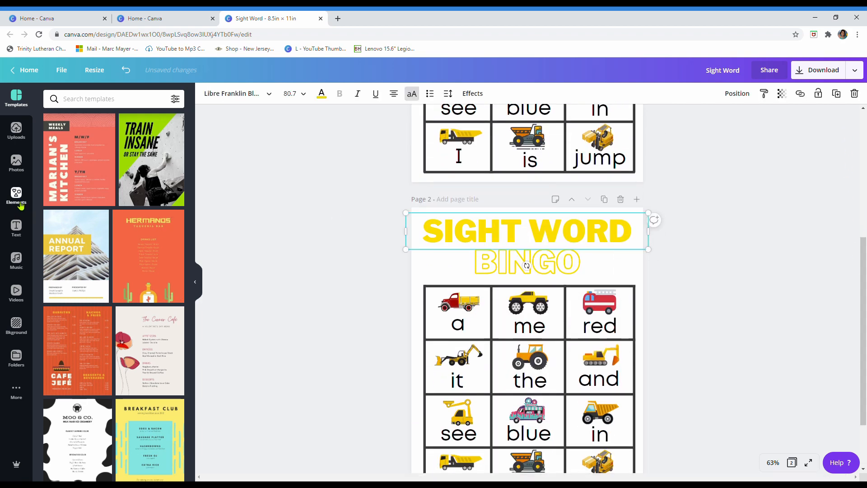
pyautogui.click(16, 228)
pyautogui.scroll(-1, 122, 299)
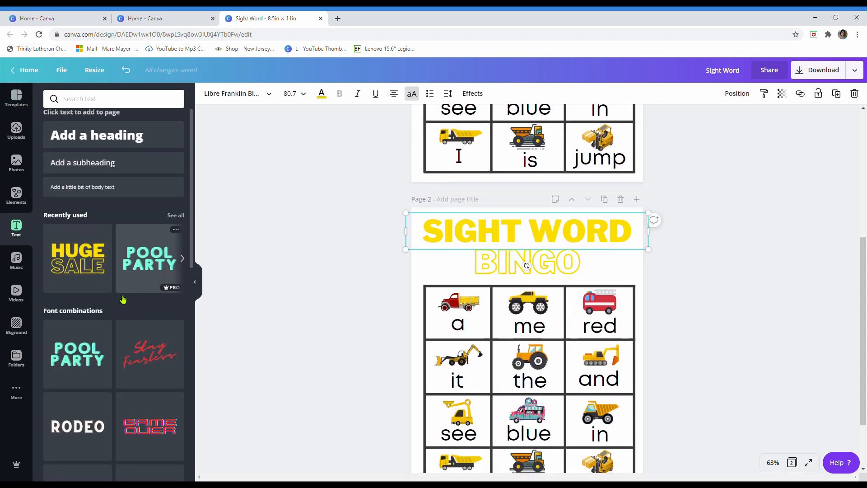
pyautogui.scroll(-1, 123, 299)
pyautogui.click(98, 212)
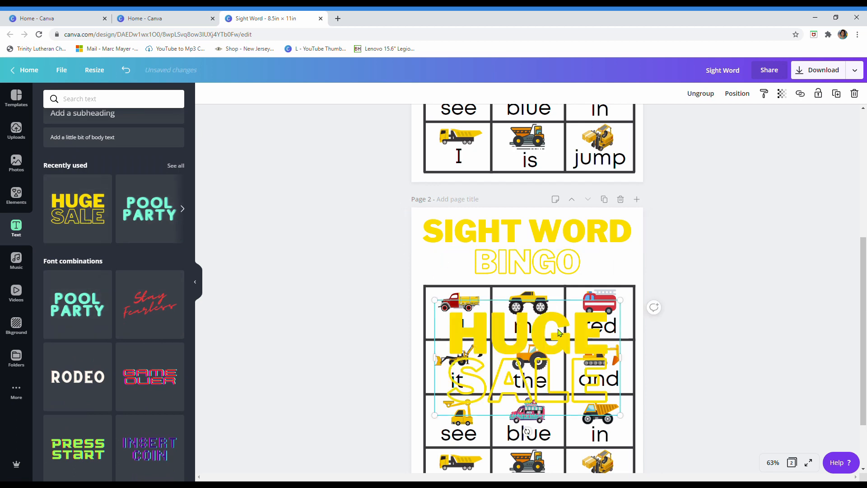
pyautogui.press('Delete')
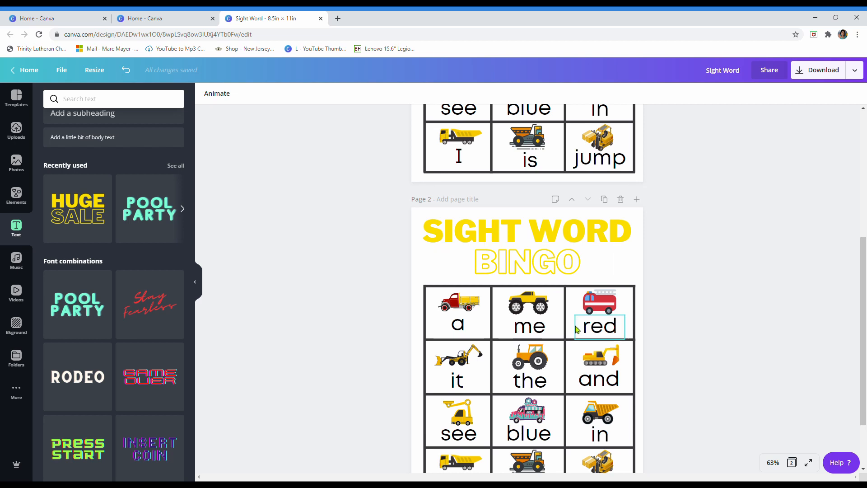
# Step: Search the elements for "line" and place the plain solid line along the top edge of page 2's bingo grid
pyautogui.scroll(-2, 864, 252)
pyautogui.click(470, 217)
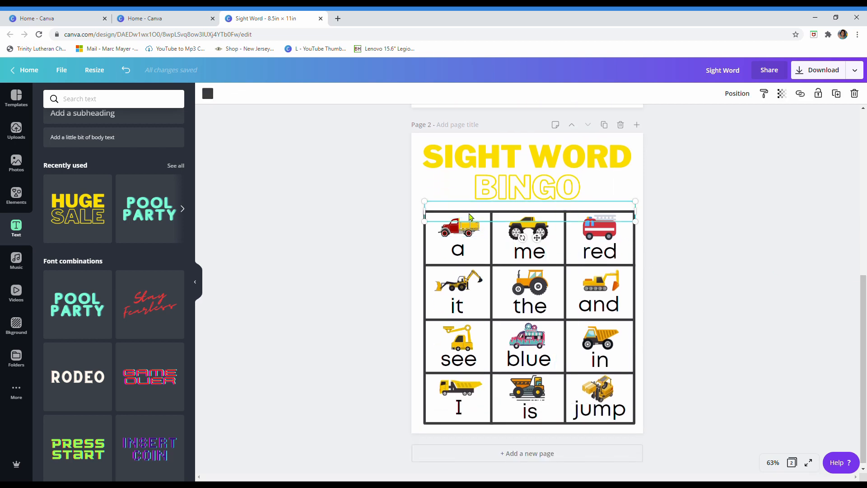
pyautogui.click(18, 197)
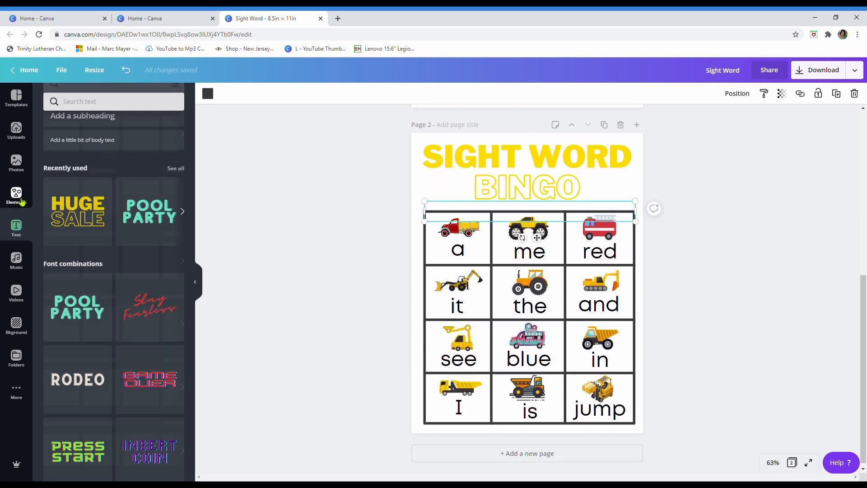
pyautogui.click(94, 99)
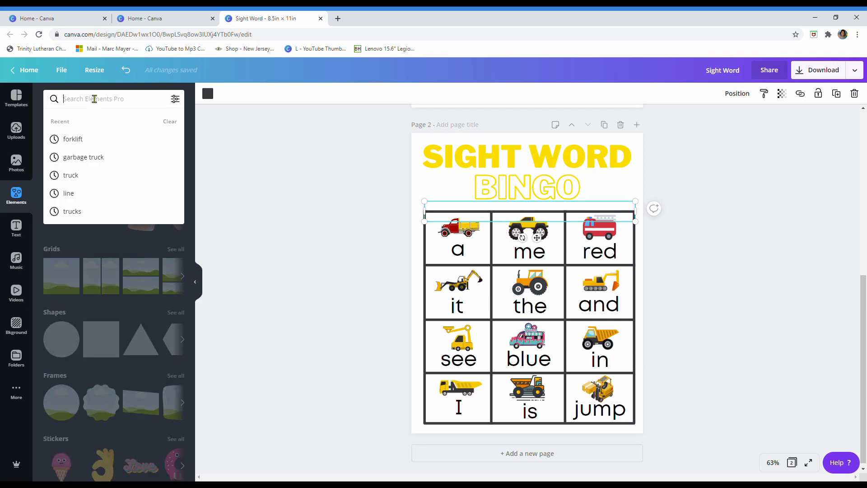
pyautogui.write('line')
pyautogui.press('Return')
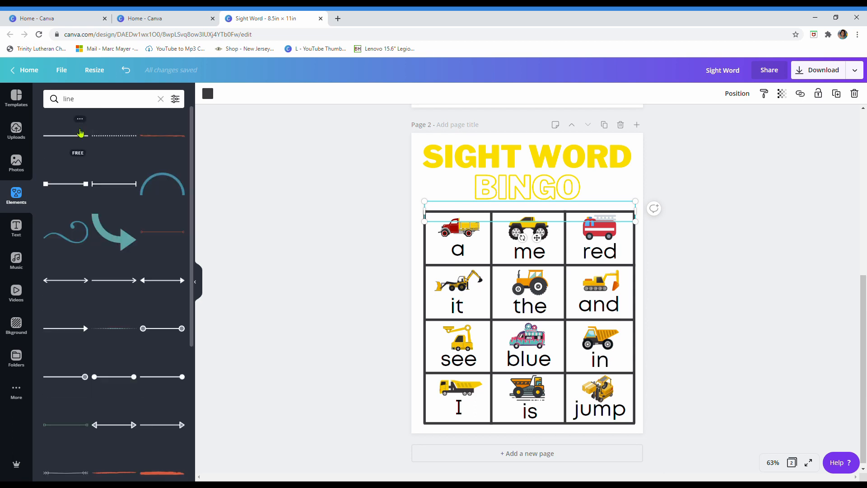
pyautogui.click(81, 139)
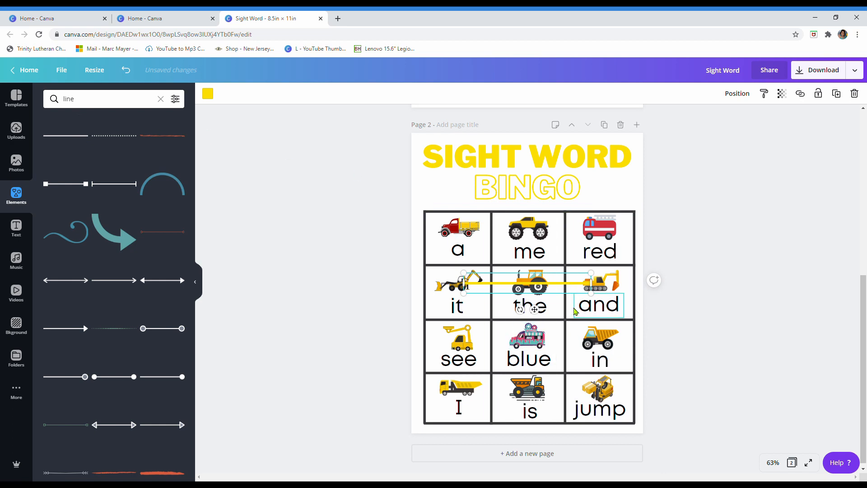
pyautogui.moveTo(559, 285); pyautogui.dragTo(519, 215)
# Step: Color the new line black and stretch it across the full width of the bingo grid
pyautogui.click(208, 93)
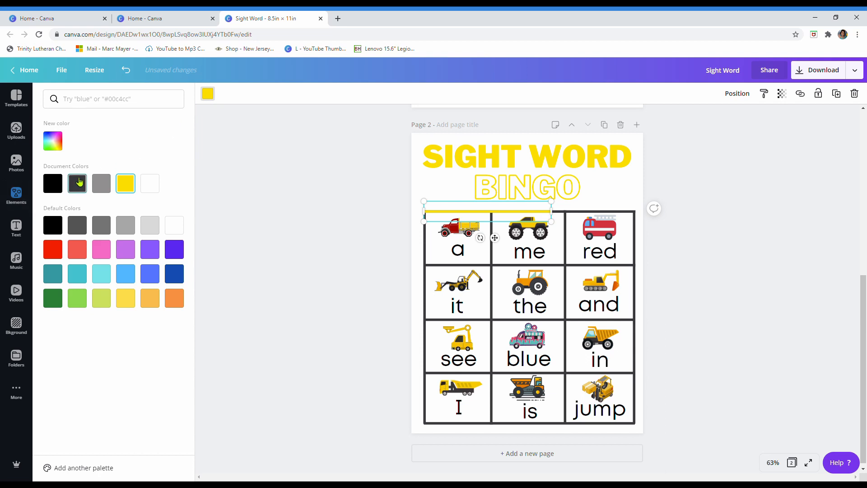
pyautogui.click(112, 186)
pyautogui.click(65, 183)
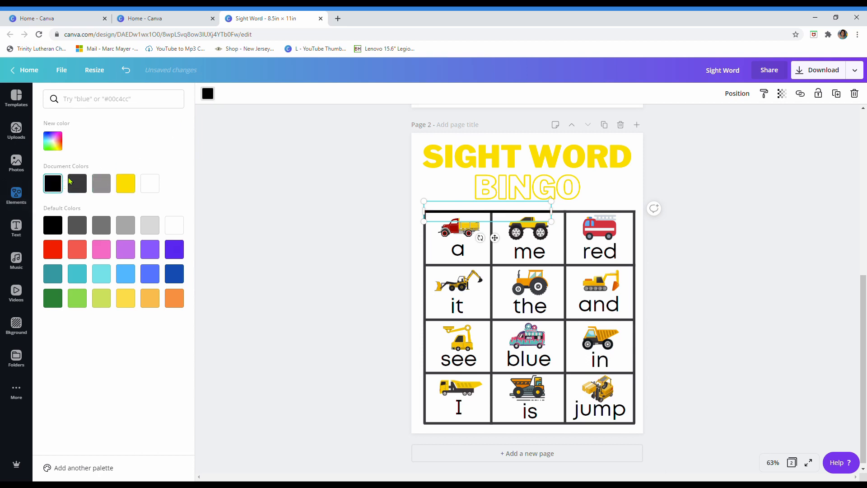
pyautogui.moveTo(551, 221); pyautogui.dragTo(638, 220)
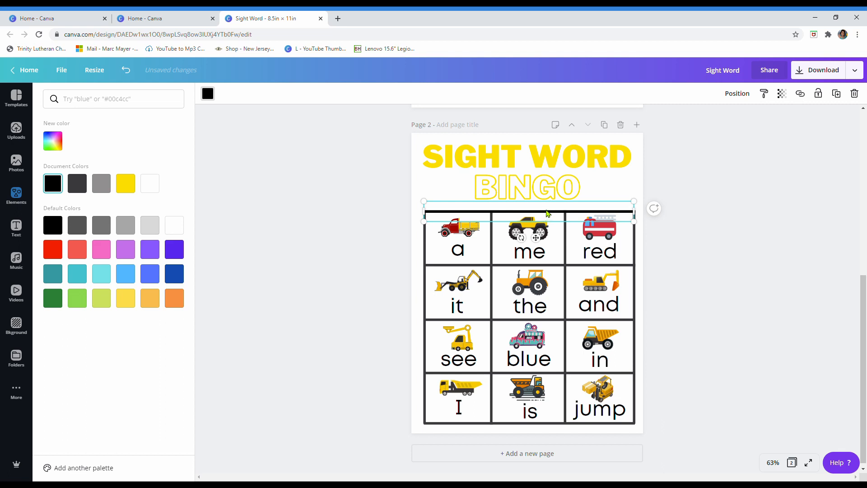
# Step: Try duplicating the black line and rotating the copy to near vertical over the middle column, and delete the copy
pyautogui.hotkey('ctrl', 'd')
pyautogui.moveTo(556, 221); pyautogui.dragTo(470, 361)
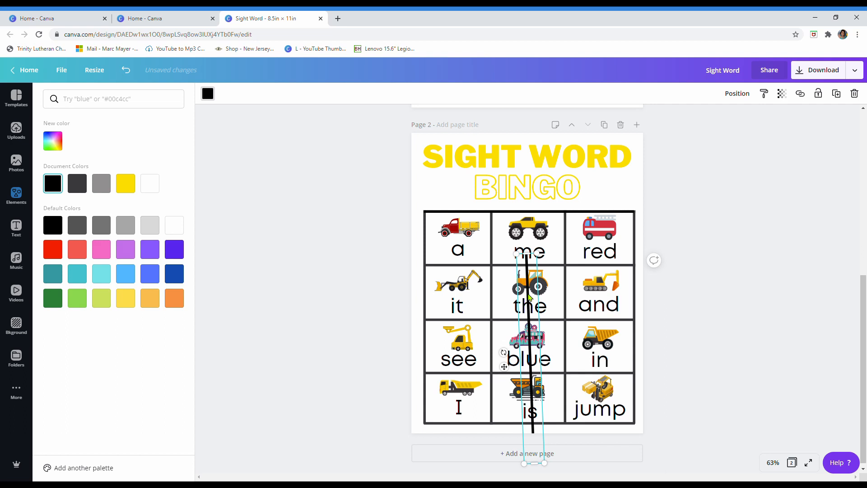
pyautogui.press('Delete')
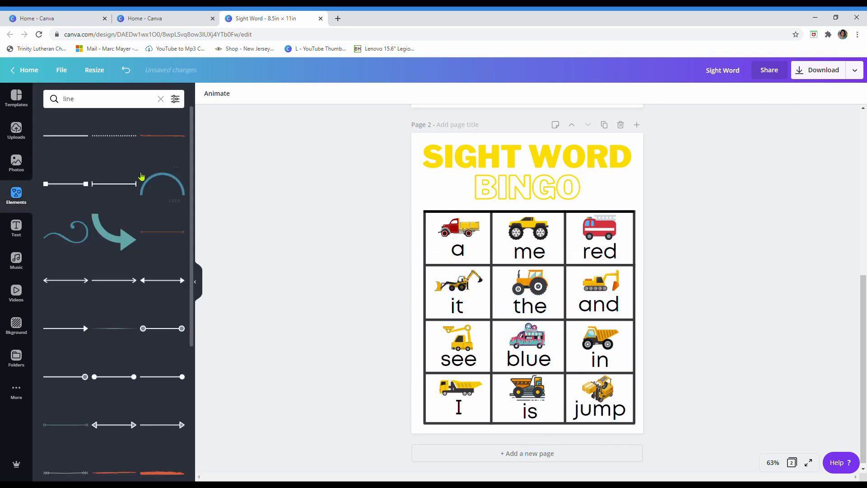
# Step: Search the elements for "circle" and add the solid filled circle to page 2
pyautogui.click(160, 98)
pyautogui.click(87, 107)
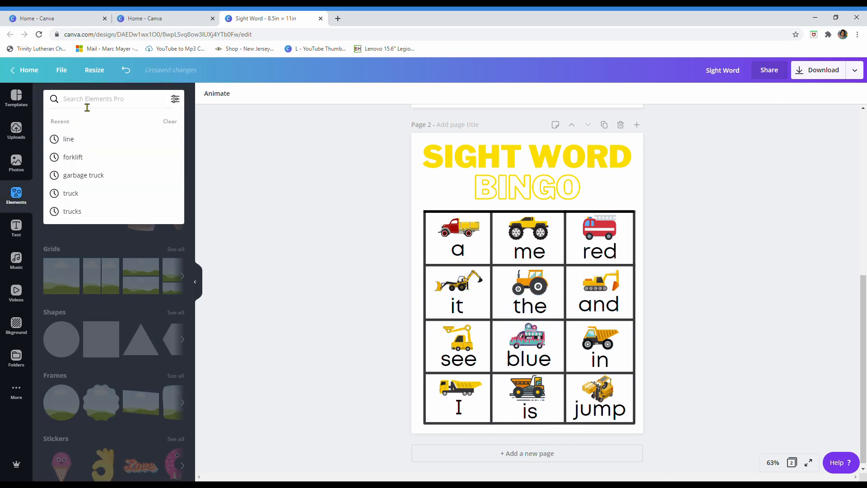
pyautogui.write('circle')
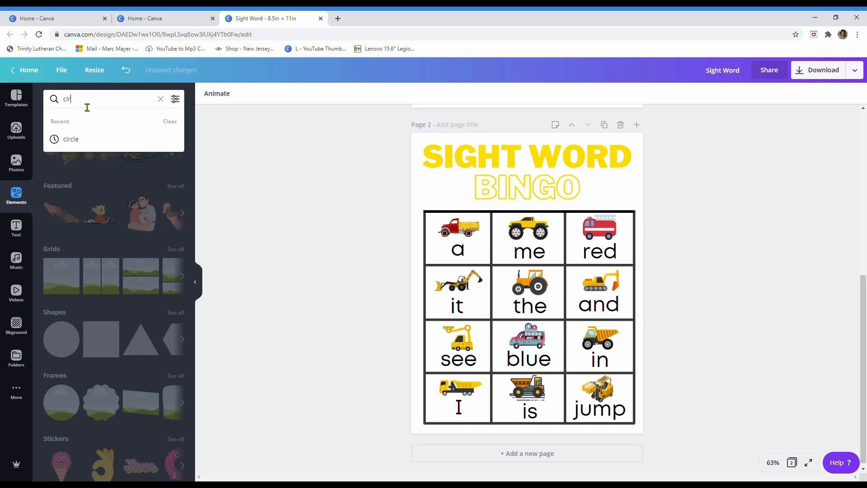
pyautogui.press('Return')
pyautogui.click(80, 147)
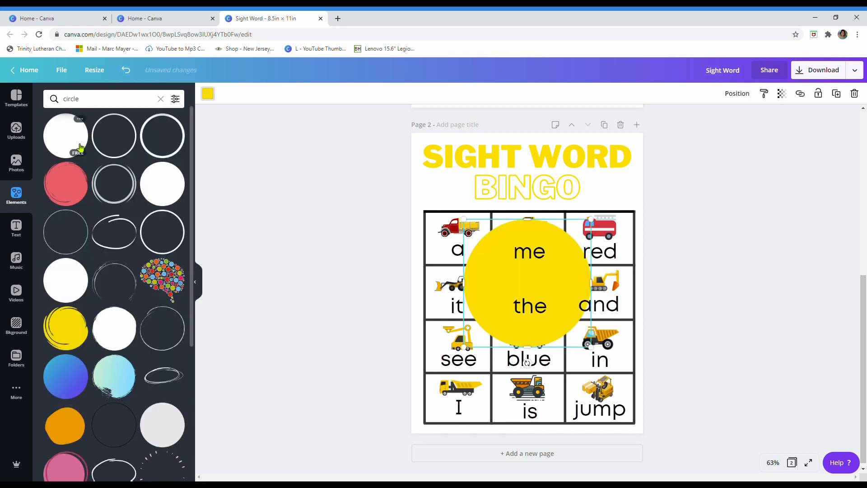
# Step: Try the circle in purple at a slightly smaller size, and delete it from page 2
pyautogui.click(207, 94)
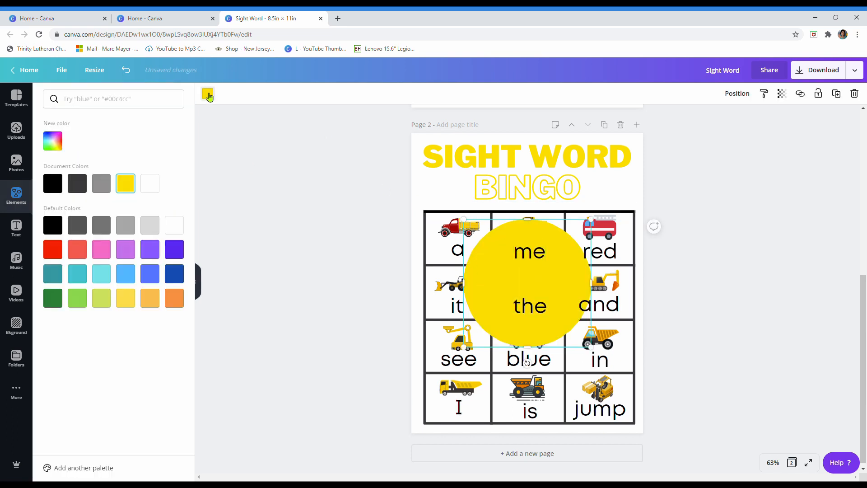
pyautogui.click(150, 248)
pyautogui.moveTo(591, 347); pyautogui.dragTo(580, 325)
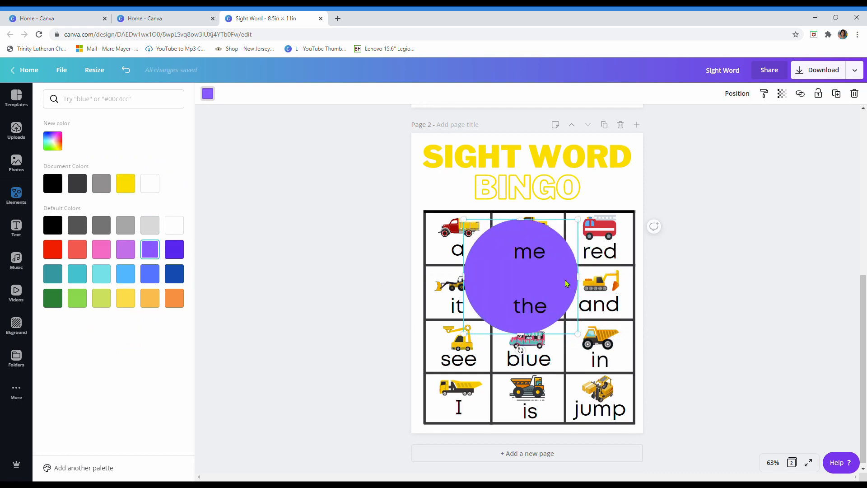
pyautogui.press('Delete')
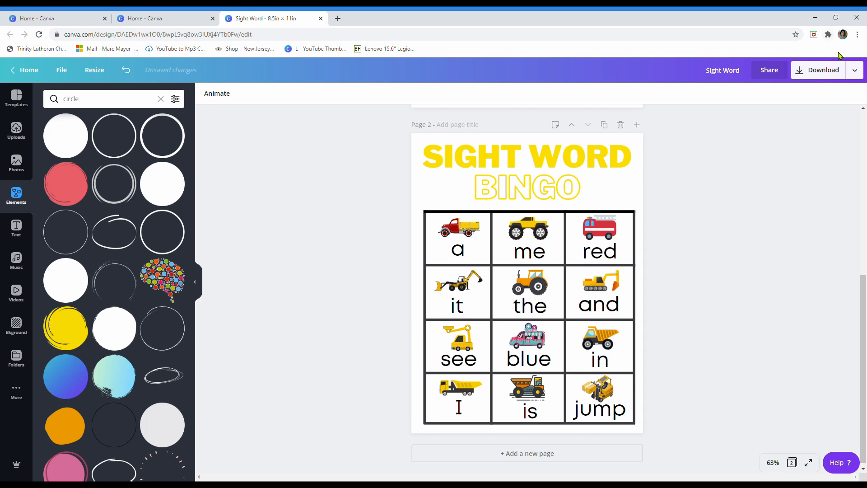
# Step: Examine the download file types available for the design, including PDF Print, and close the download options
pyautogui.click(828, 71)
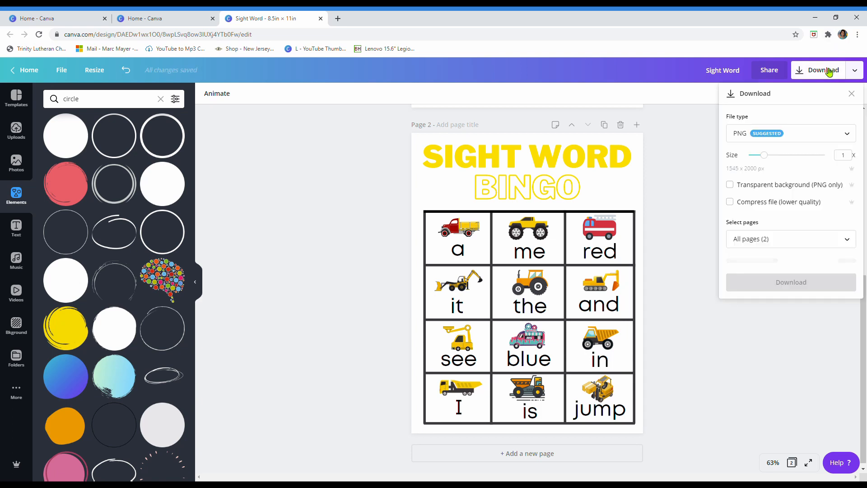
pyautogui.click(827, 132)
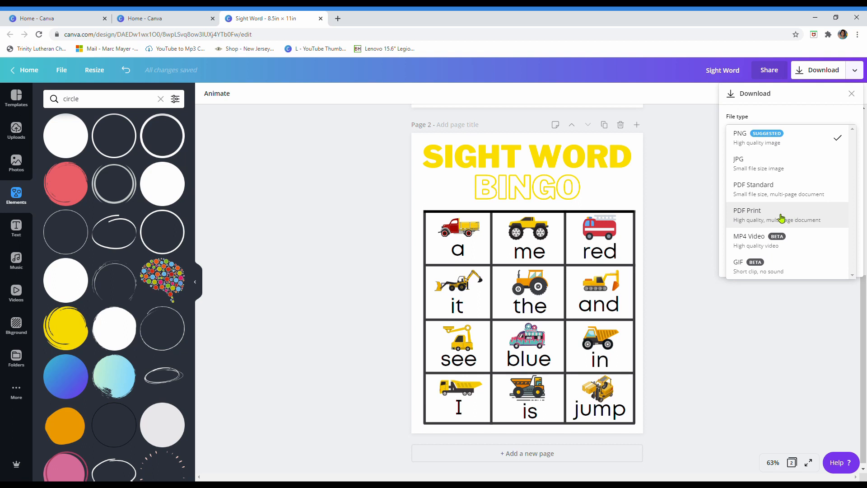
pyautogui.click(701, 241)
pyautogui.click(701, 240)
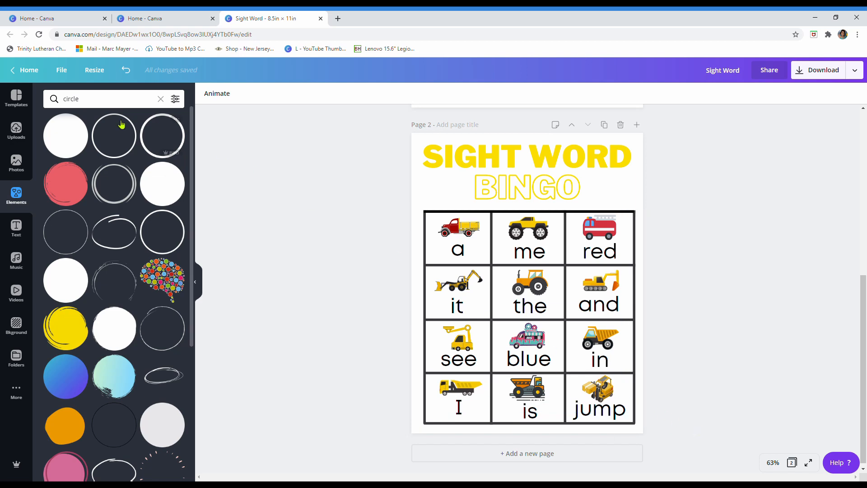
# Step: Return to the home page and create a new blank design with custom dimensions of 11 × 8.5 in
pyautogui.click(27, 70)
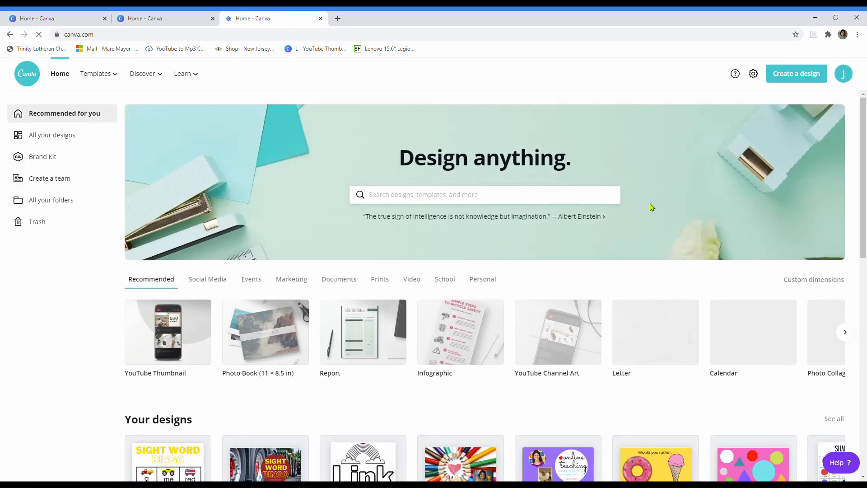
pyautogui.click(815, 73)
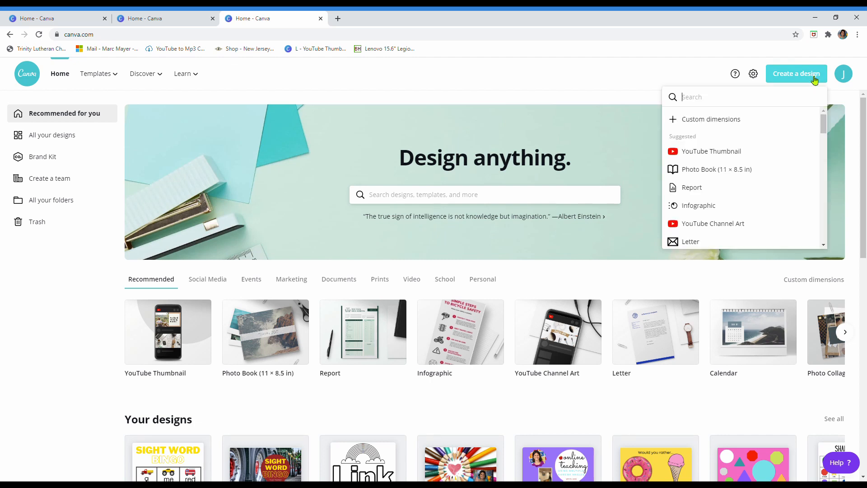
pyautogui.click(708, 119)
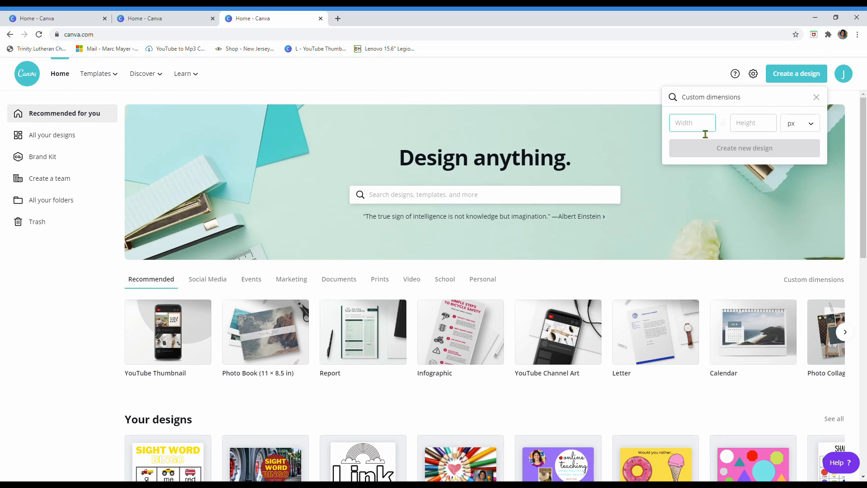
pyautogui.click(811, 124)
pyautogui.click(796, 140)
pyautogui.write('11')
pyautogui.click(758, 129)
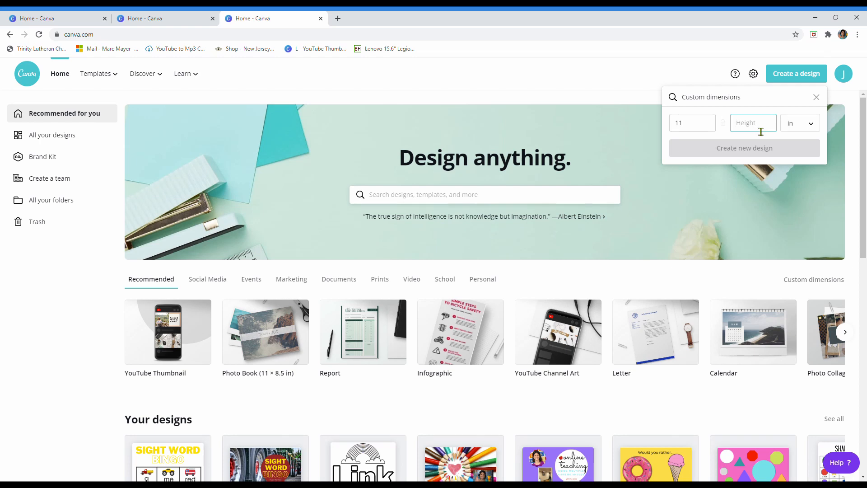
pyautogui.write('8.5')
pyautogui.click(767, 146)
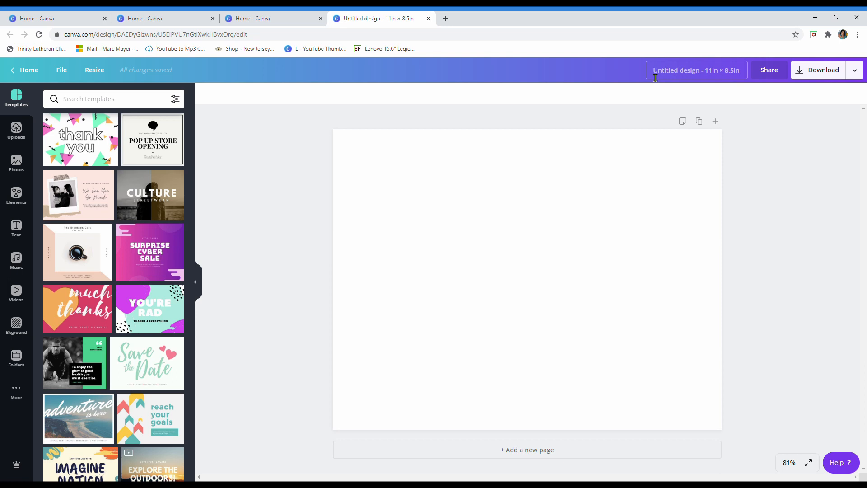
# Step: Go back to the home page and open the untitled design with colourful shapes on a pink background
pyautogui.click(39, 75)
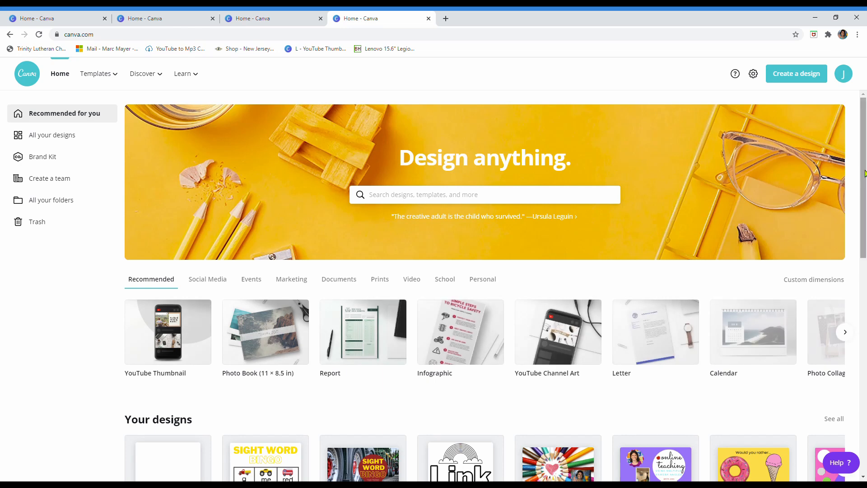
pyautogui.scroll(-5, 677, 304)
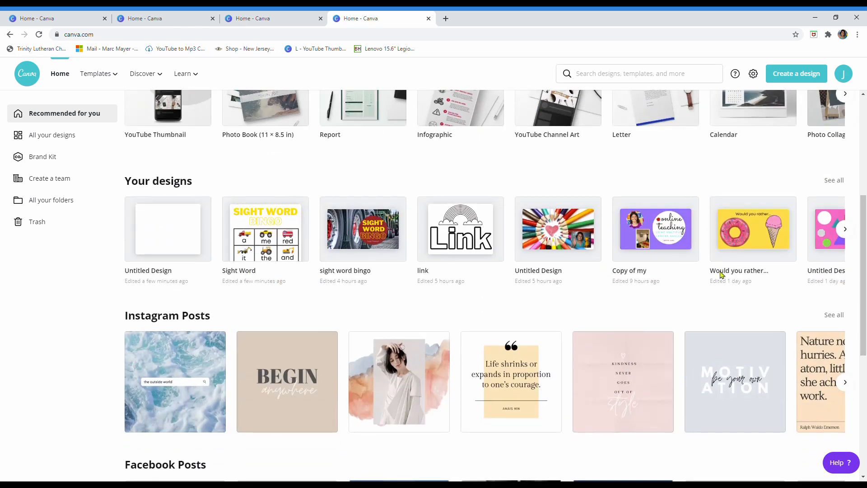
pyautogui.click(832, 226)
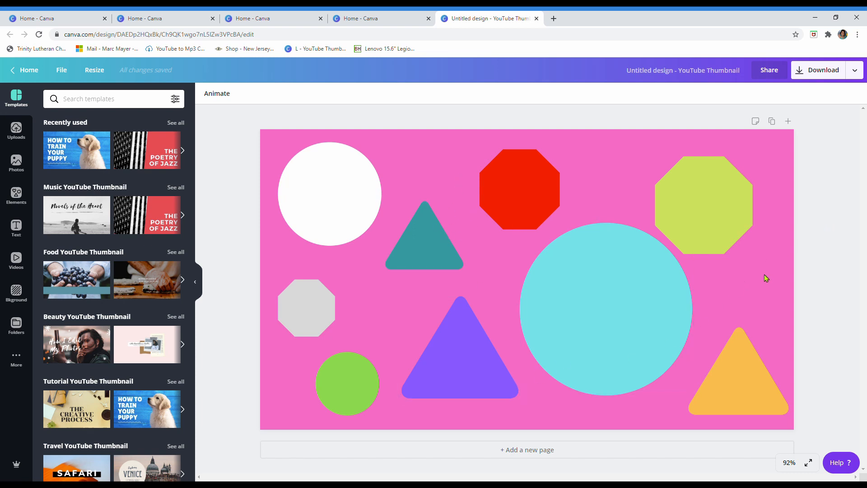
# Step: Change the pink page background to the light green document colour
pyautogui.click(423, 150)
pyautogui.click(15, 294)
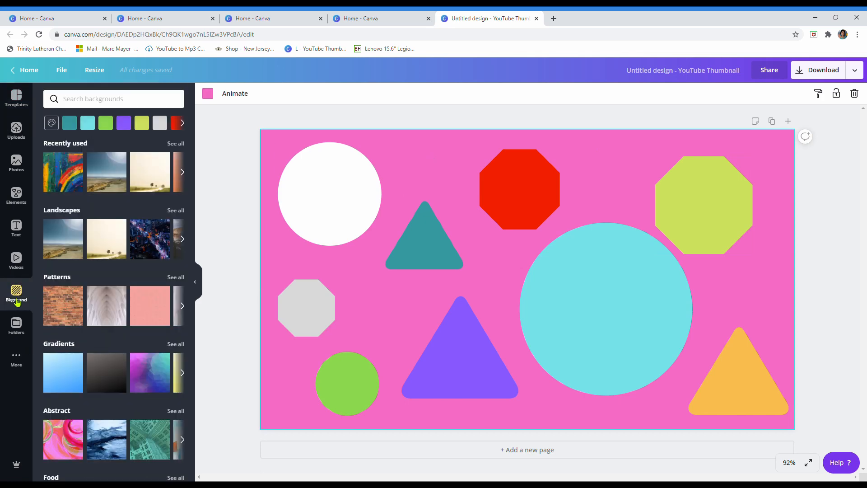
pyautogui.click(112, 127)
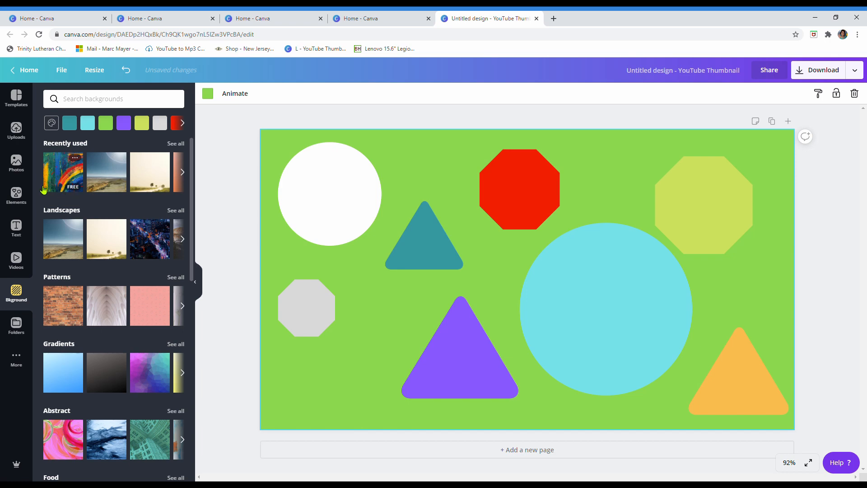
# Step: Search the elements for "triangle", try the thin white outlined triangle on the page, and delete it
pyautogui.click(293, 217)
pyautogui.click(17, 194)
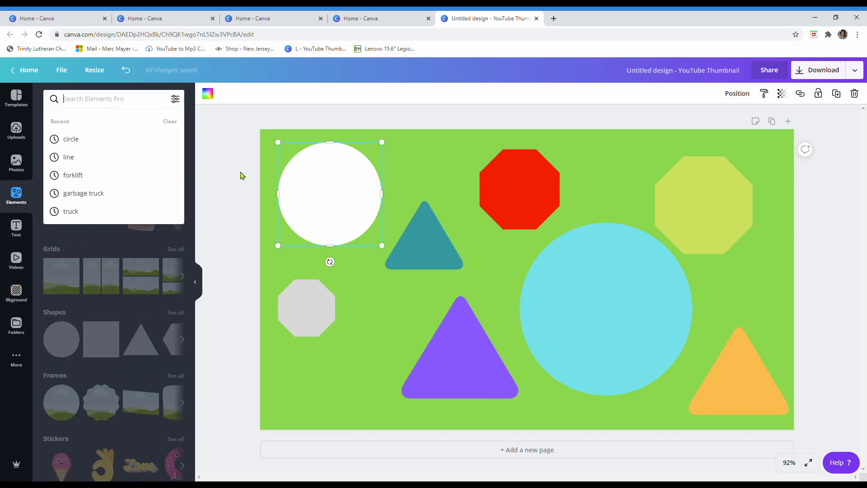
pyautogui.write('triangle')
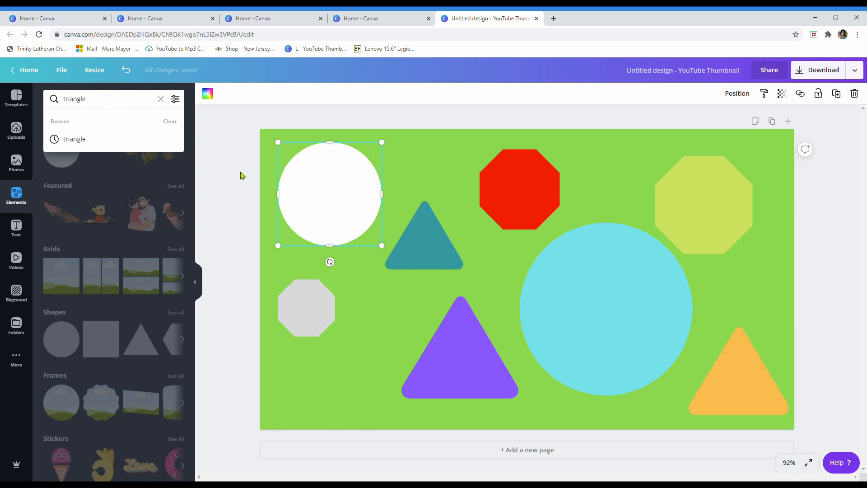
pyautogui.press('Return')
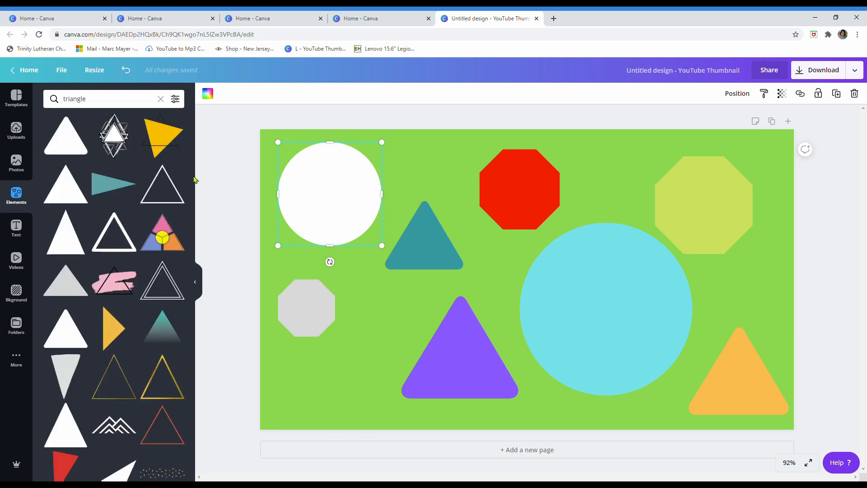
pyautogui.click(175, 197)
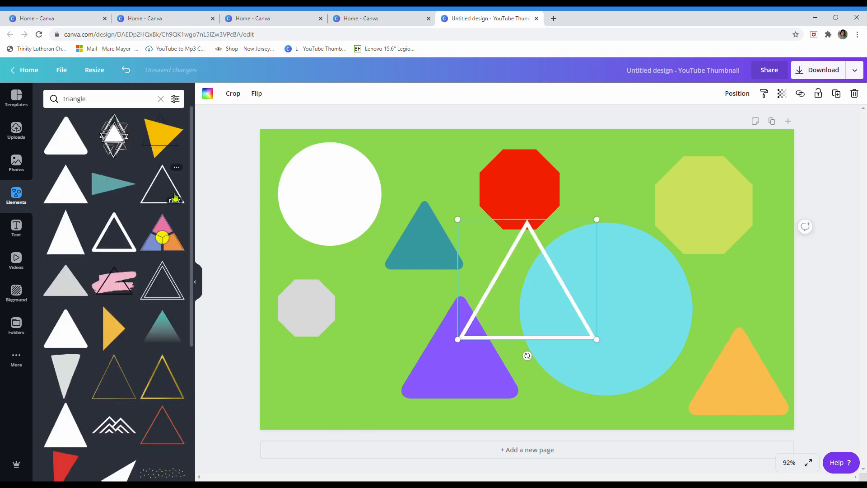
pyautogui.press('Delete')
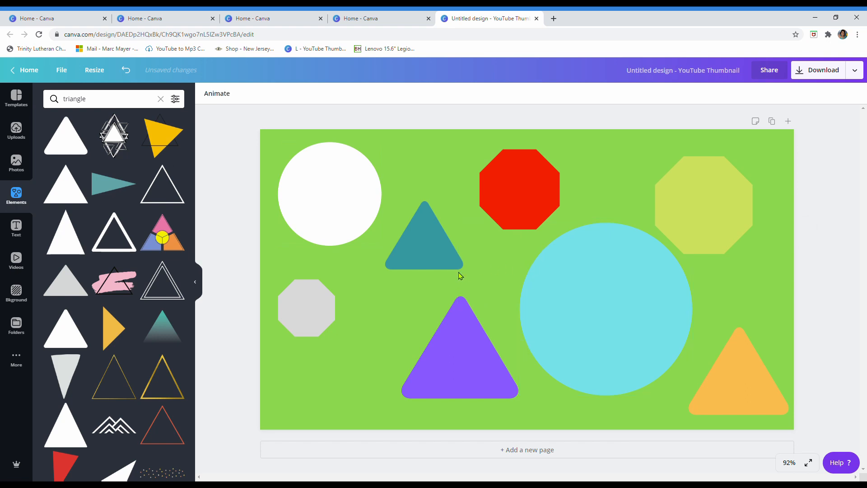
# Step: Try the solid rounded triangle in black, enlarged to more than twice its size over the blue circle, and delete it
pyautogui.click(67, 137)
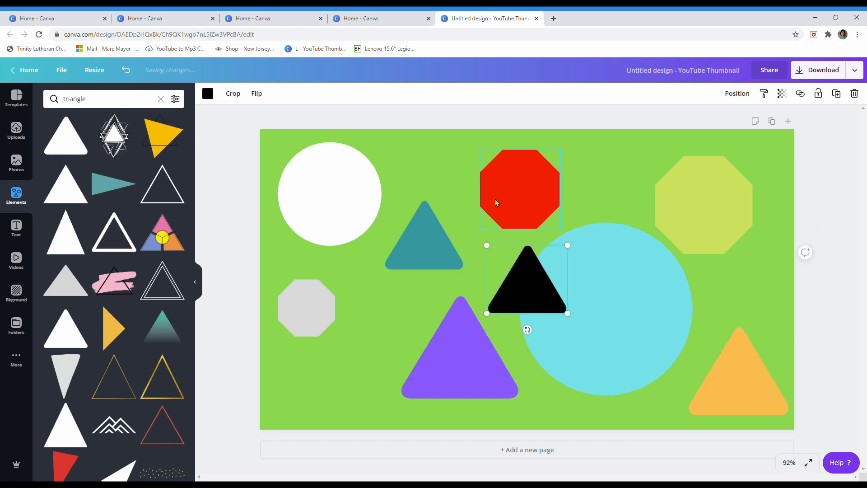
pyautogui.click(207, 94)
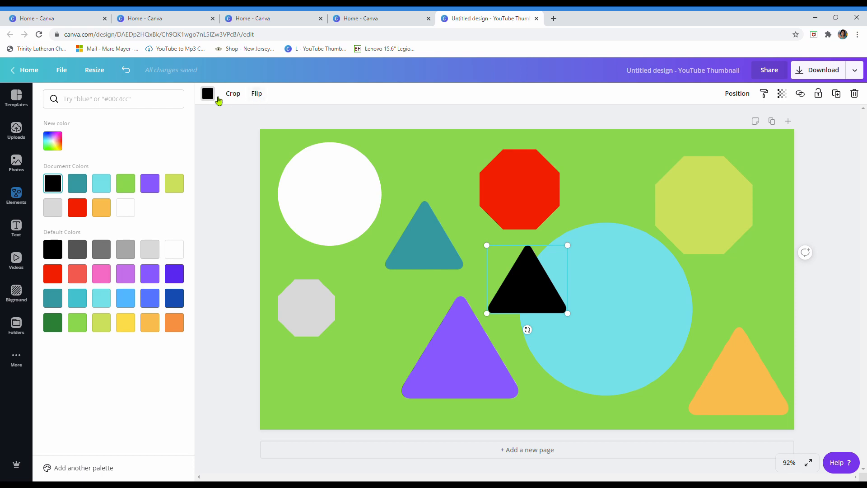
pyautogui.click(550, 264)
pyautogui.moveTo(568, 313); pyautogui.dragTo(672, 402)
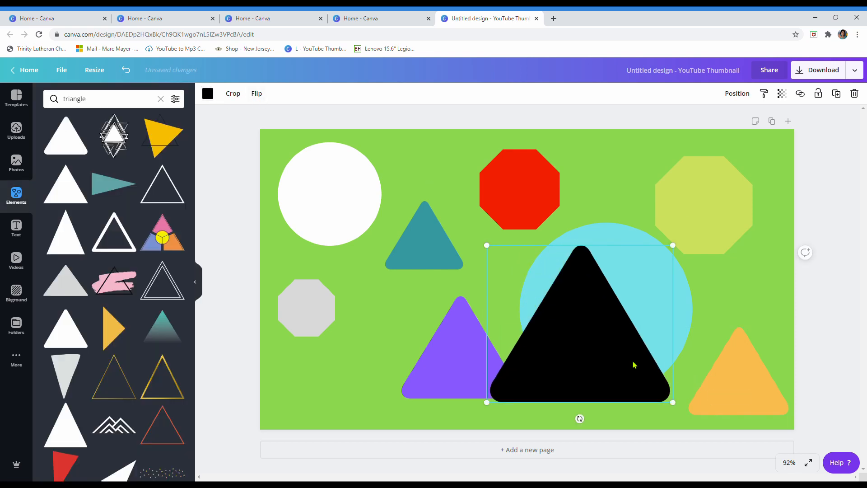
pyautogui.press('Delete')
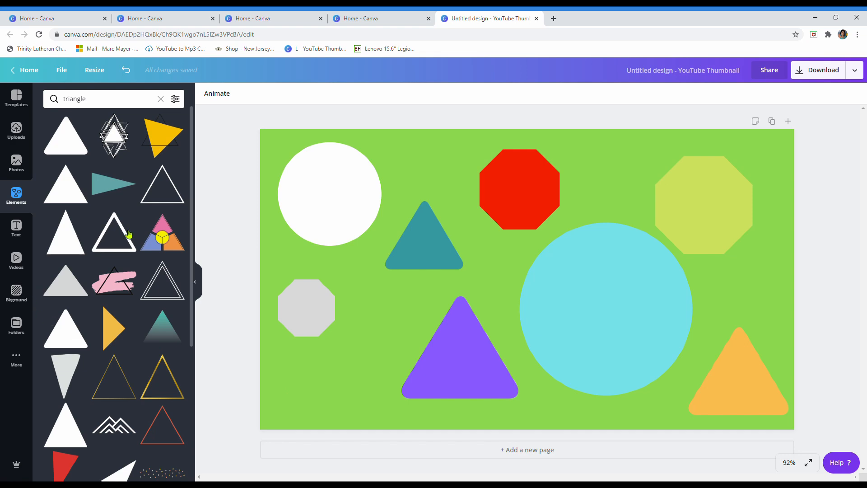
# Step: Download the shapes design as a PNG at size 1x and dismiss the saved-design message
pyautogui.click(829, 74)
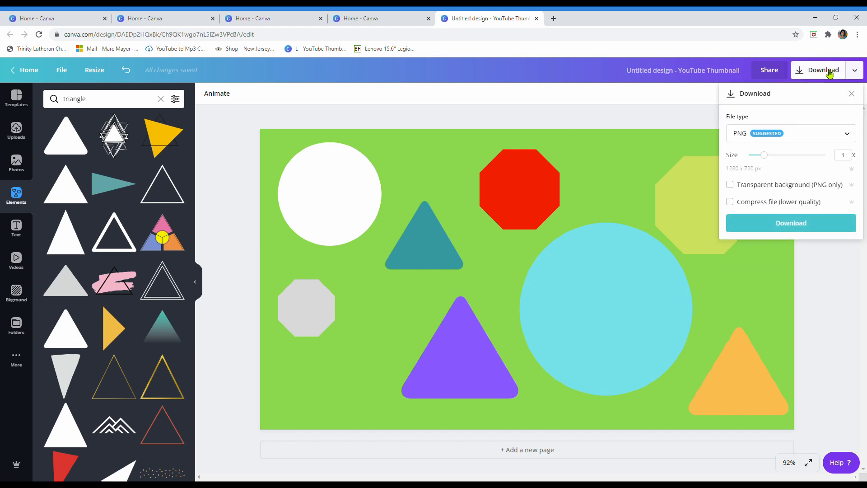
pyautogui.click(784, 228)
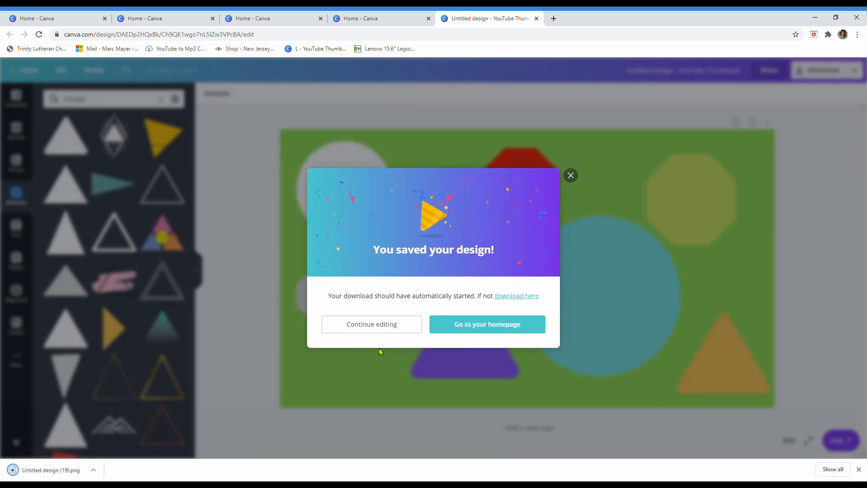
pyautogui.click(571, 175)
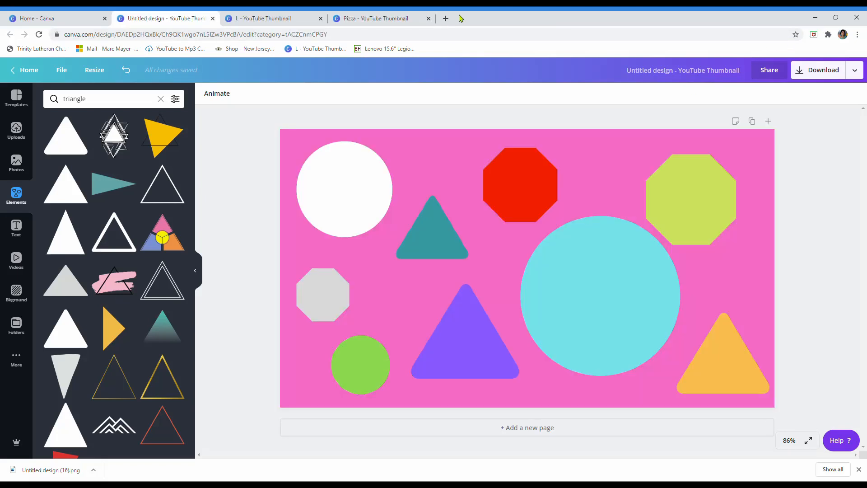
# Step: Switch to Google Slides from a new browser tab and start a blank presentation
pyautogui.click(446, 19)
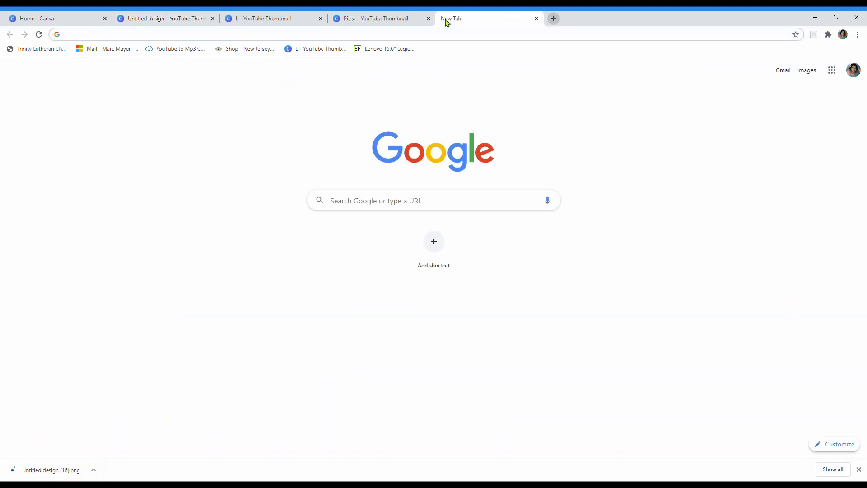
pyautogui.click(832, 70)
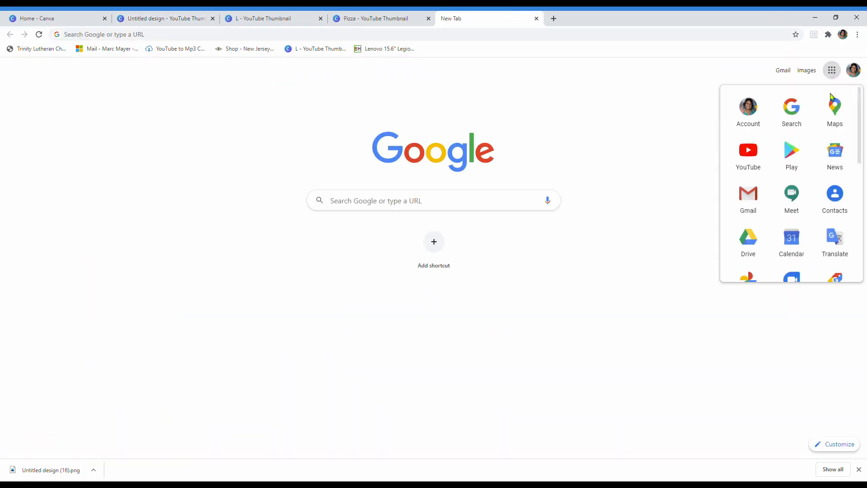
pyautogui.scroll(-2, 760, 225)
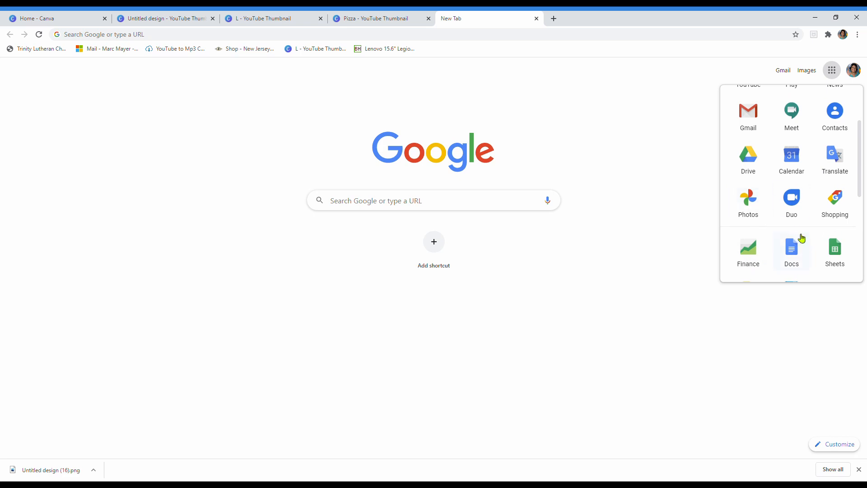
pyautogui.scroll(-2, 799, 239)
pyautogui.click(756, 221)
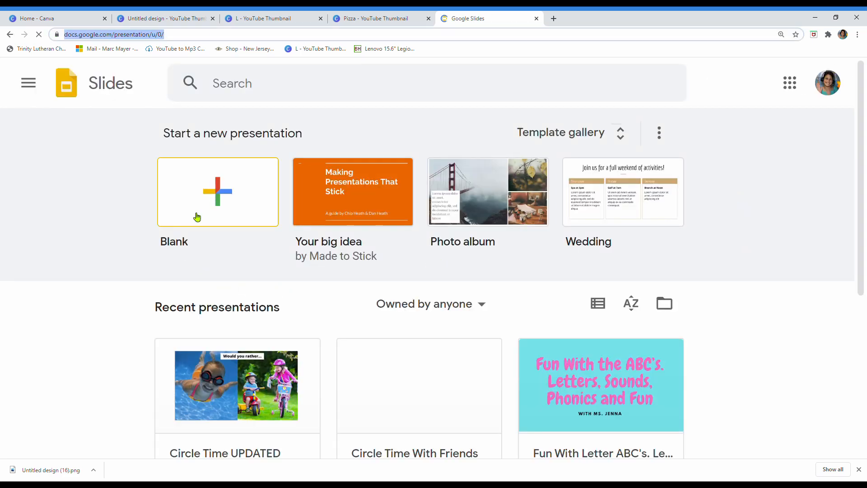
pyautogui.click(228, 200)
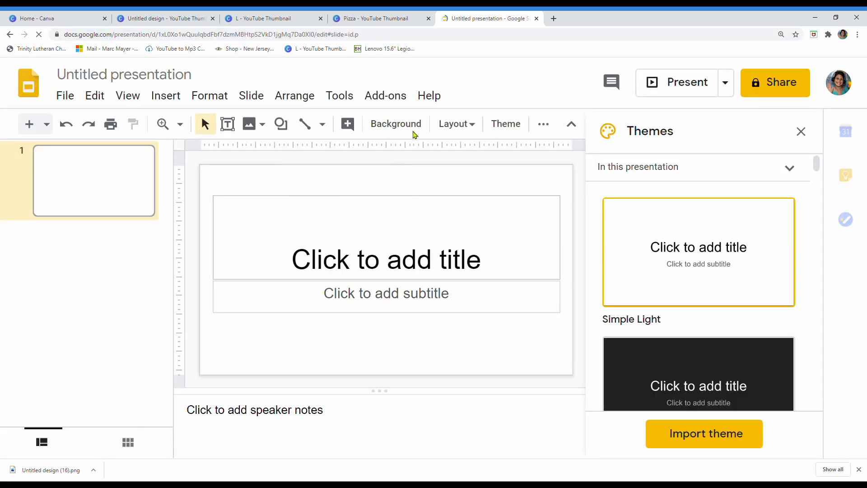
# Step: Set the first slide's layout to Blank, removing the title and subtitle placeholders
pyautogui.click(468, 130)
pyautogui.scroll(-2, 519, 271)
pyautogui.click(571, 317)
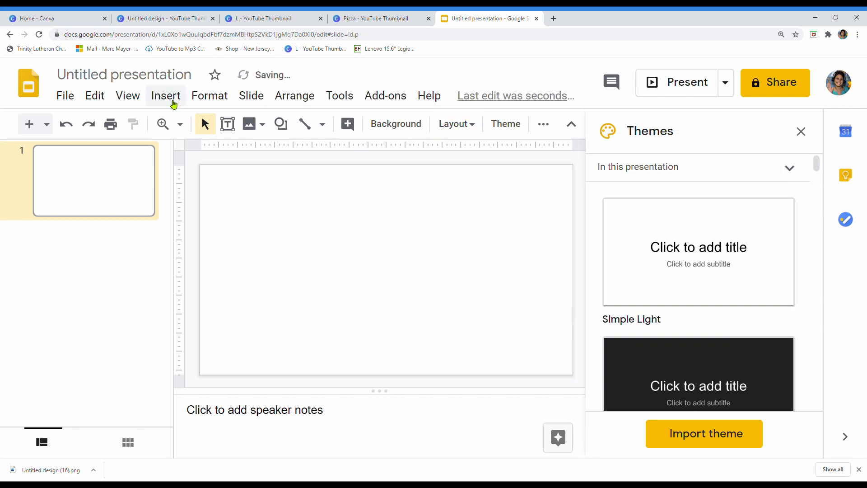
# Step: Check the image upload options and place the downloaded file Untitled design (16).png on the blank slide
pyautogui.click(173, 103)
pyautogui.moveTo(184, 128)
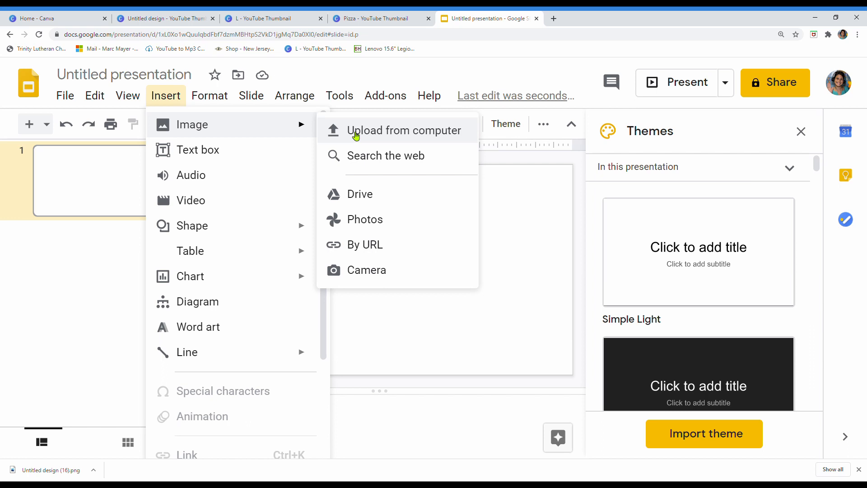
pyautogui.click(389, 292)
pyautogui.moveTo(72, 471); pyautogui.dragTo(352, 280)
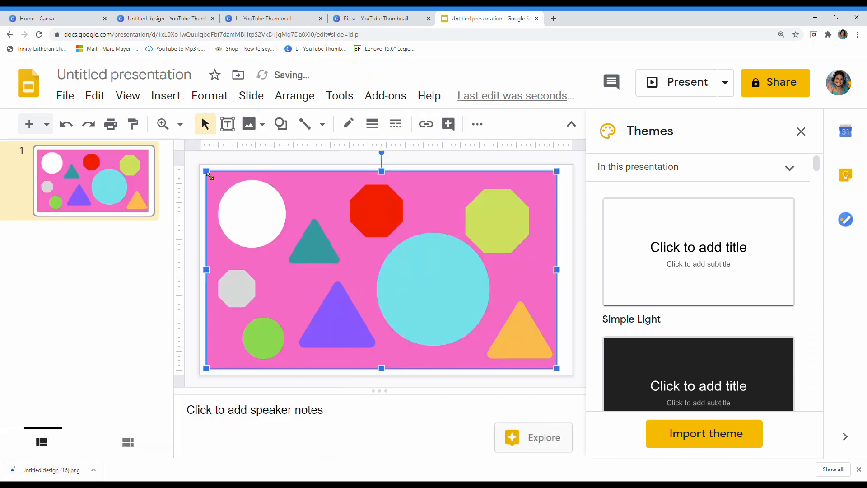
# Step: Shrink the shapes picture from its upper-left and lower-right corners, leaving a white margin around it on the slide
pyautogui.moveTo(210, 176); pyautogui.dragTo(240, 192)
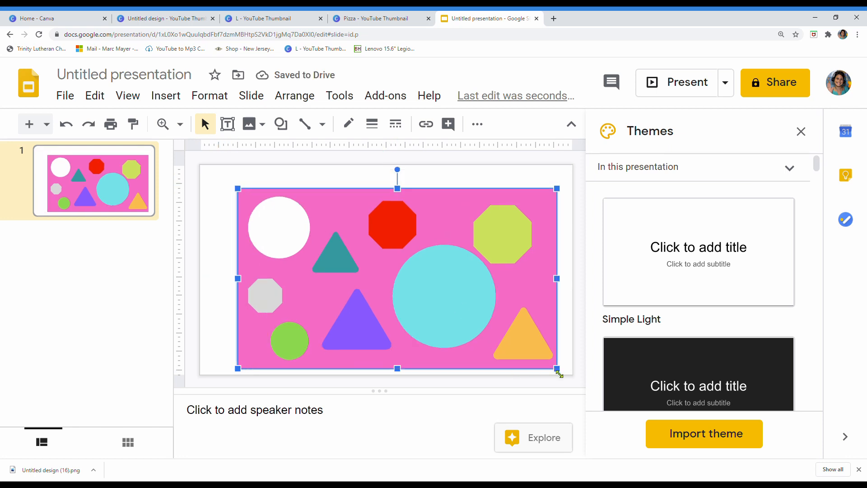
pyautogui.moveTo(557, 369); pyautogui.dragTo(528, 335)
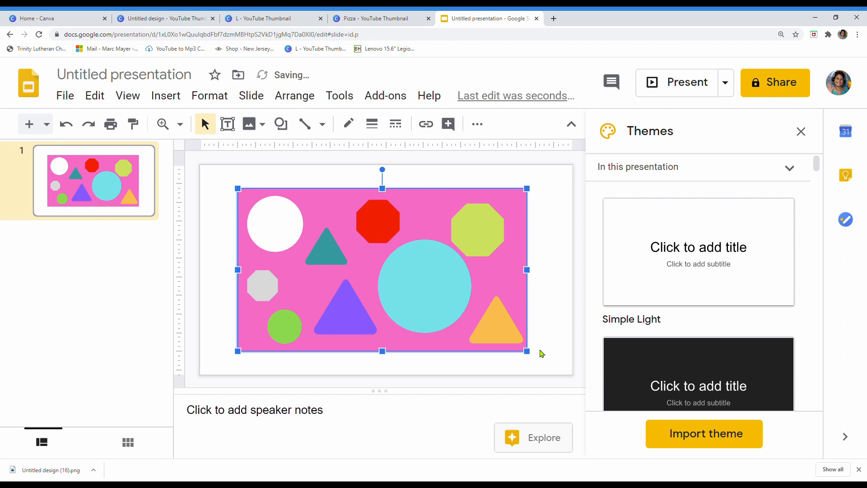
pyautogui.click(540, 355)
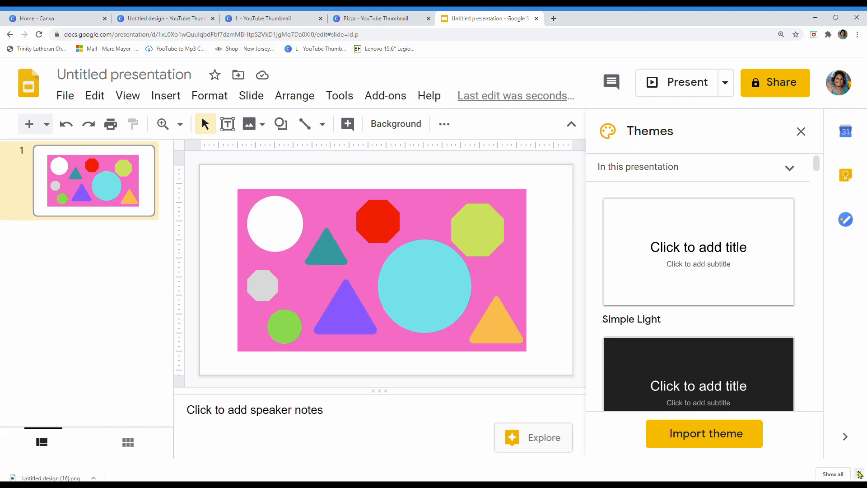
# Step: Close the browser's downloads bar and shrink the shapes picture slightly more from two opposite corners
pyautogui.click(858, 469)
pyautogui.click(459, 339)
pyautogui.moveTo(527, 366); pyautogui.dragTo(523, 364)
pyautogui.moveTo(242, 210); pyautogui.dragTo(246, 212)
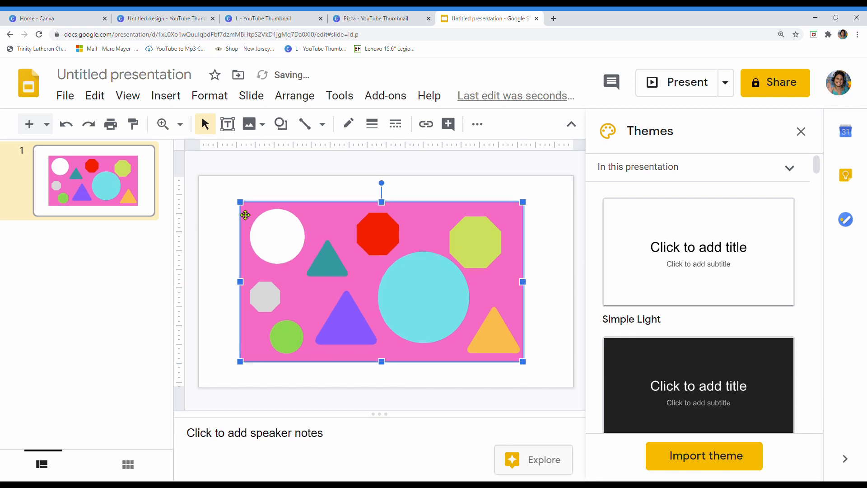
pyautogui.click(386, 379)
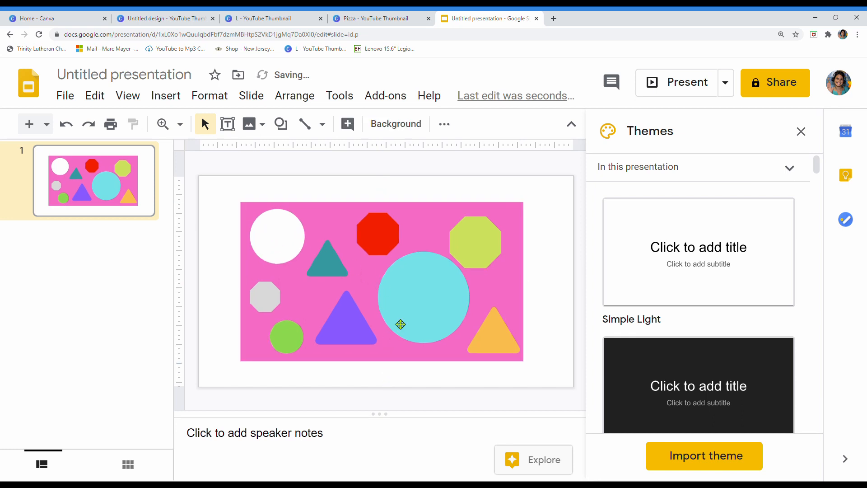